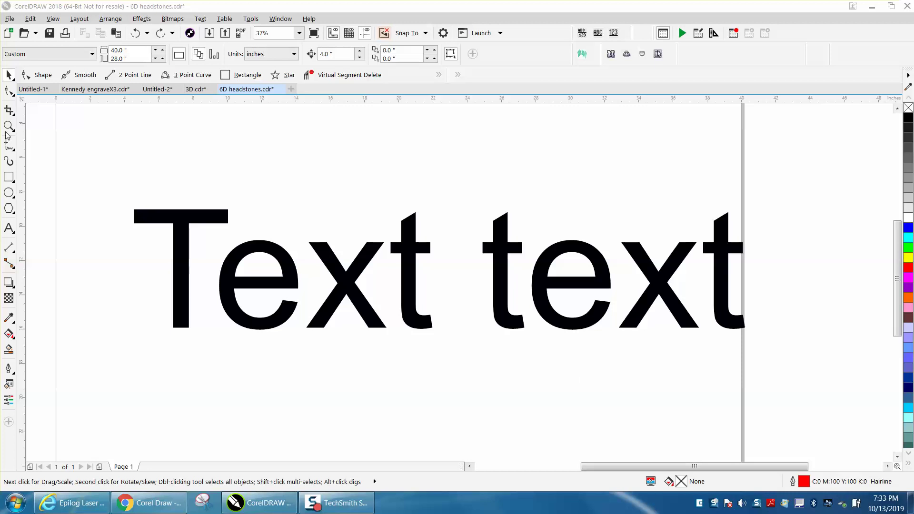
Step: Add a small word 'text' on the page and enlarge it
click(10, 127)
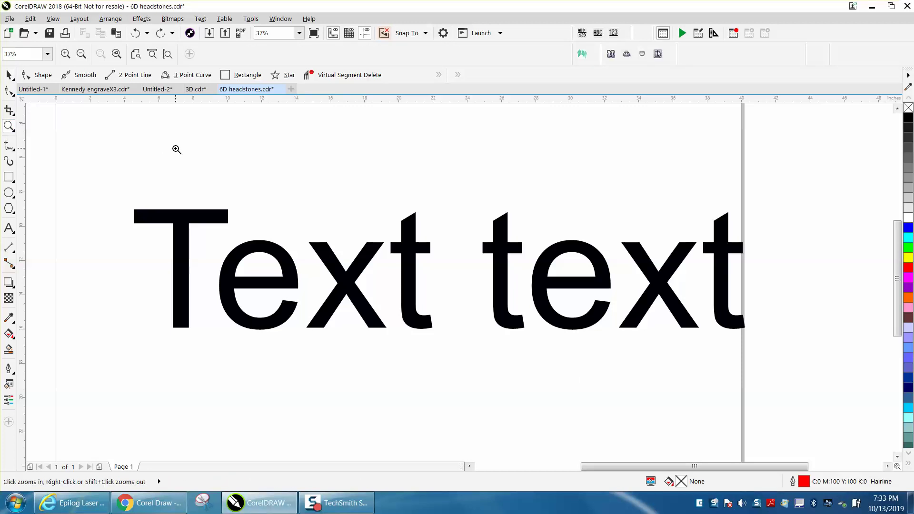
click(10, 228)
click(199, 172)
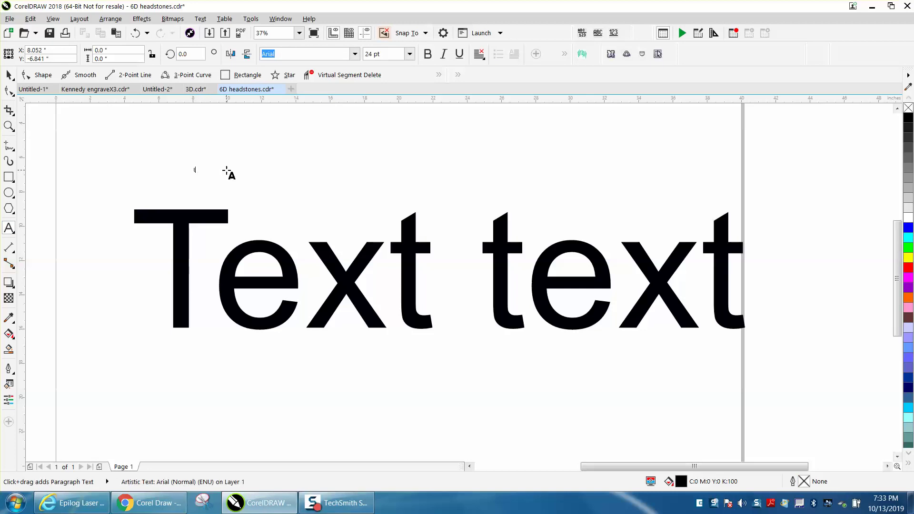
text(text)
key(ctrl+a)
key(ctrl+KP_8)
key(ctrl+KP_8)
key(ctrl+KP_8)
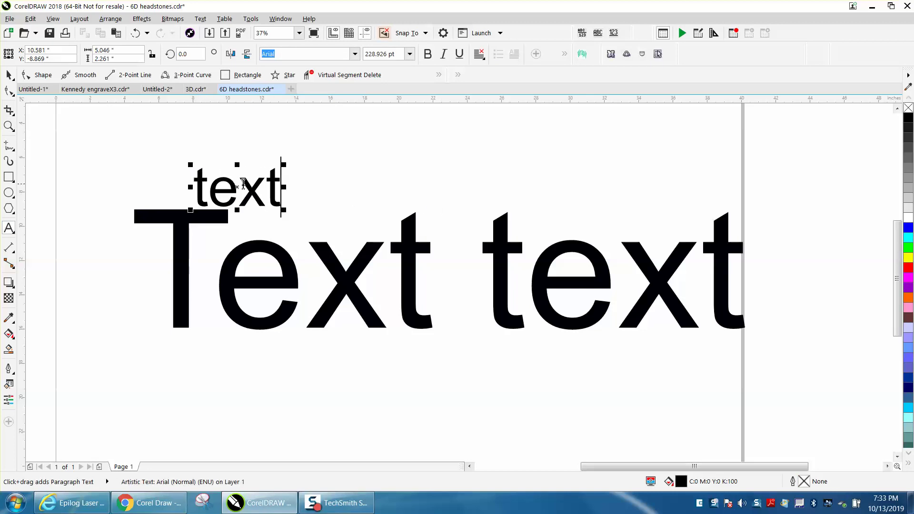
drag(238, 187, 412, 183)
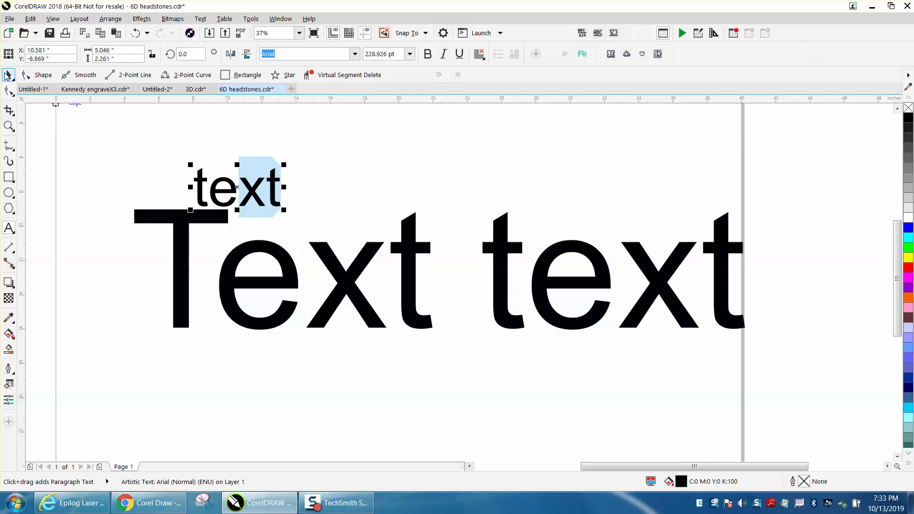
Step: Move the small 'text' word above the centre of 'Text text', then select the large text
click(9, 75)
key(Escape)
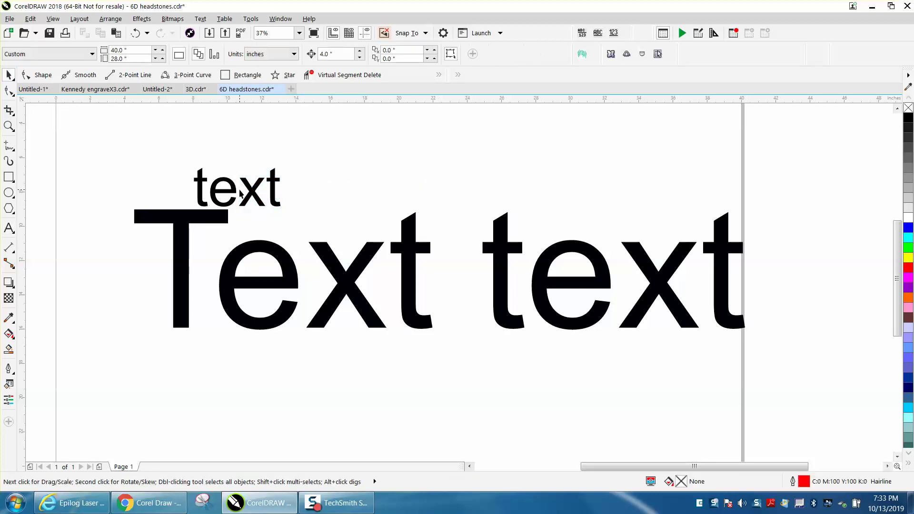
drag(232, 189, 405, 177)
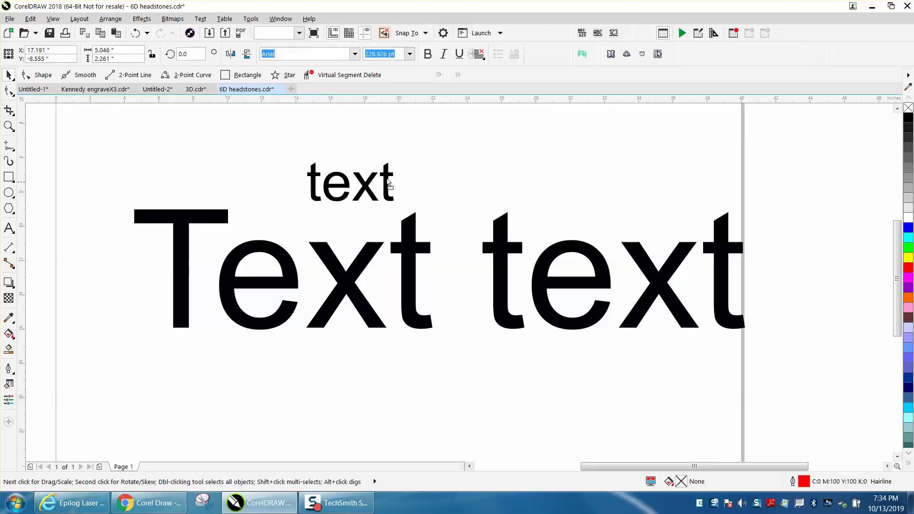
click(544, 189)
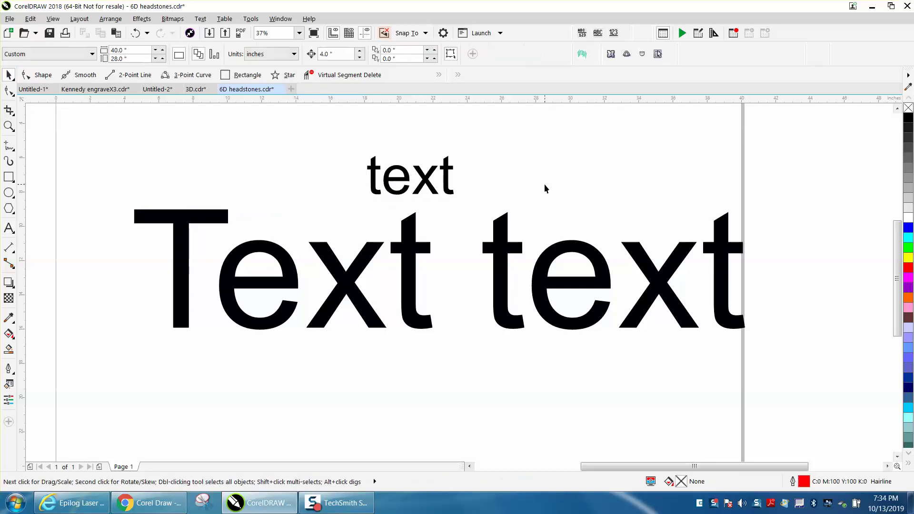
click(450, 192)
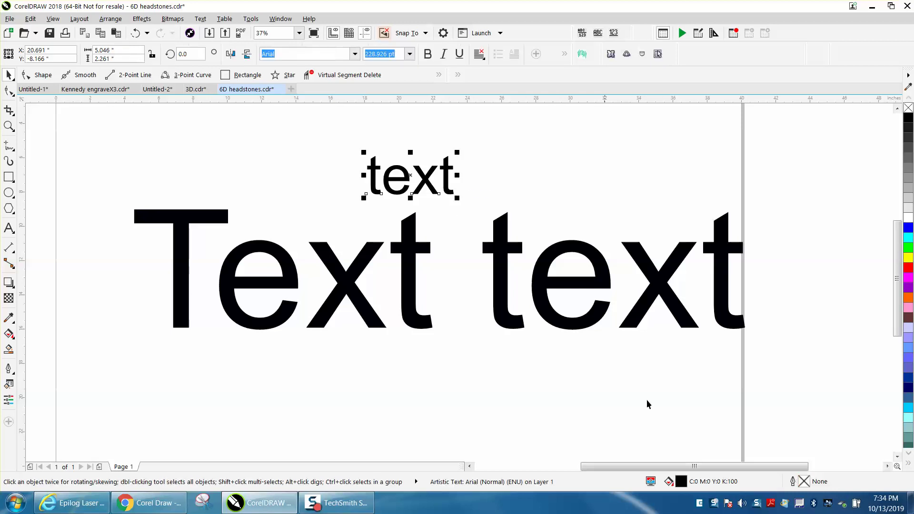
mouse_move(728, 483)
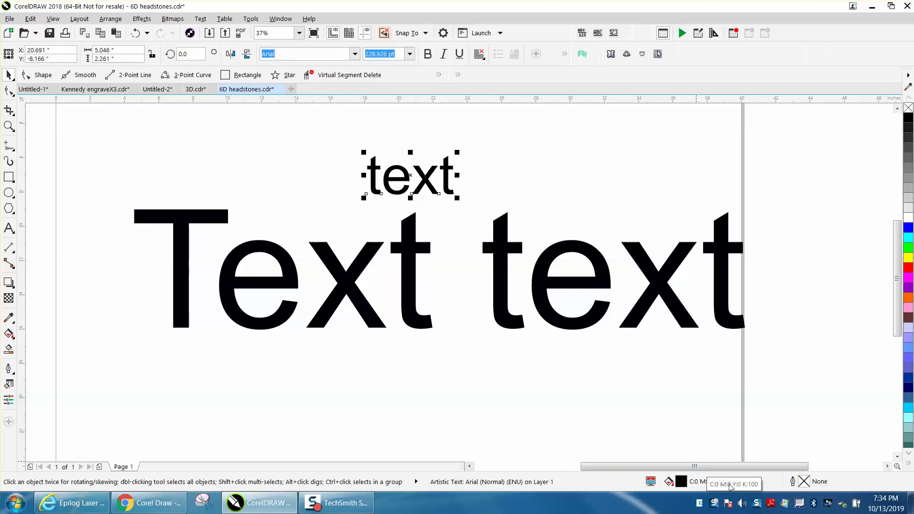
click(572, 325)
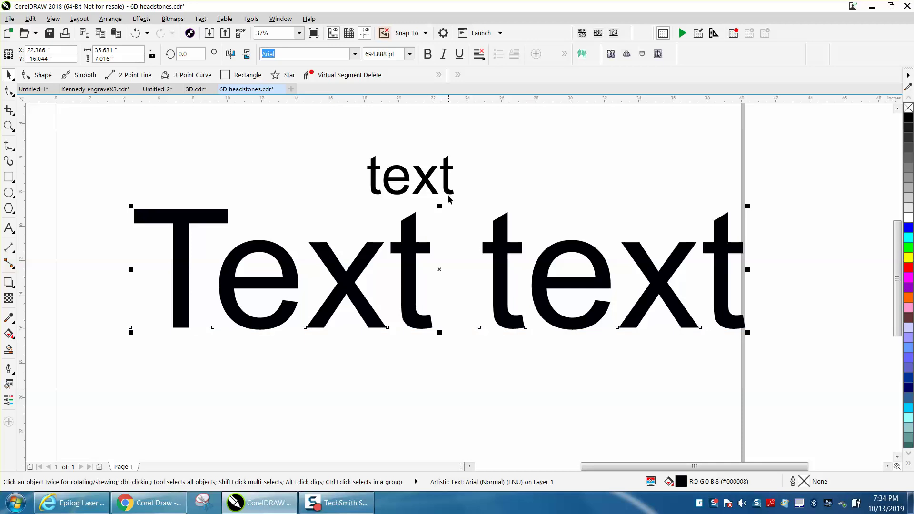
Step: Show the Text Properties panel and the text colour picker's palette and model options
click(201, 19)
click(218, 32)
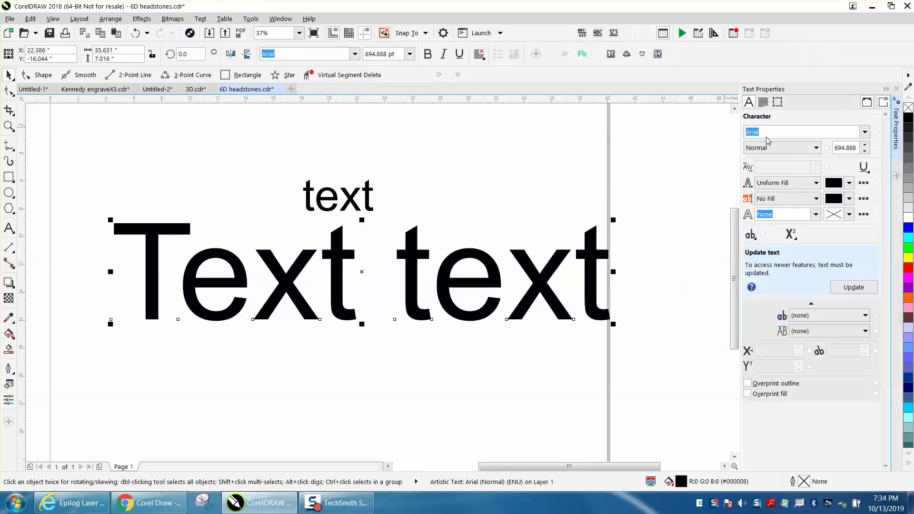
click(849, 187)
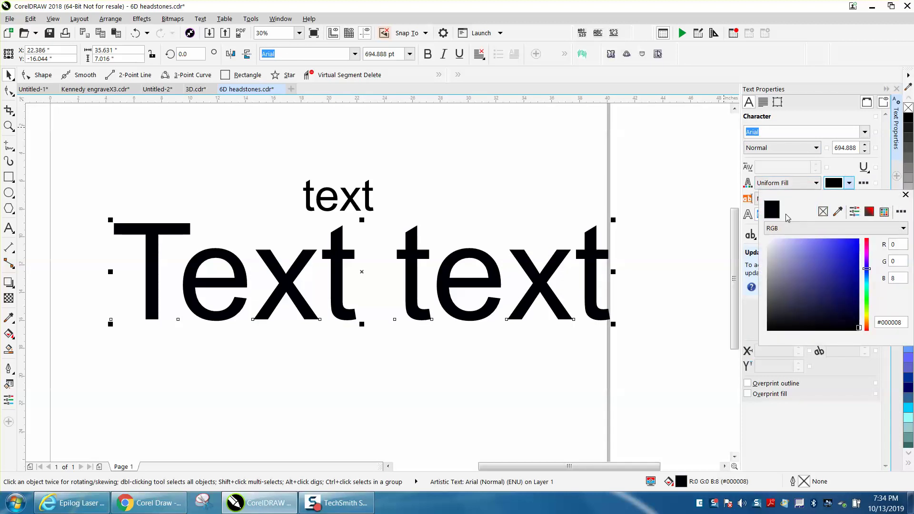
click(901, 213)
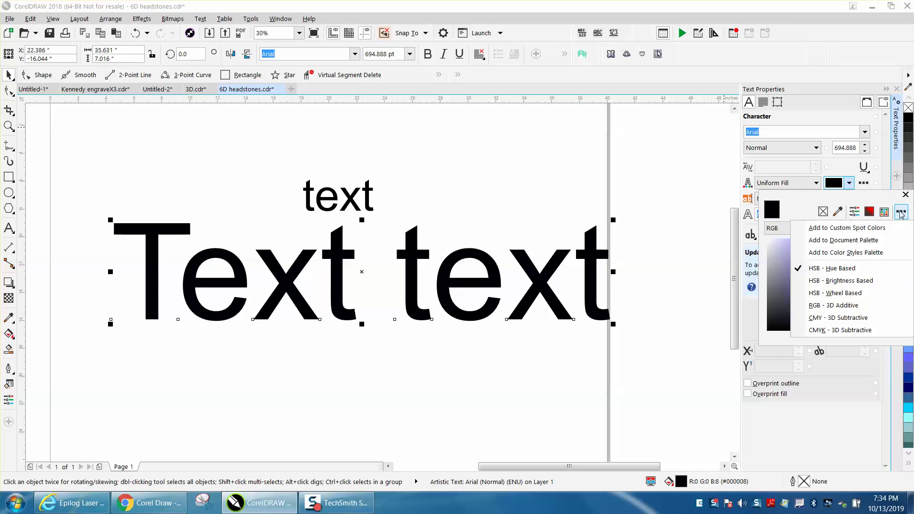
Step: Keep Uniform Fill as the text fill type and check the black fill colour
click(906, 195)
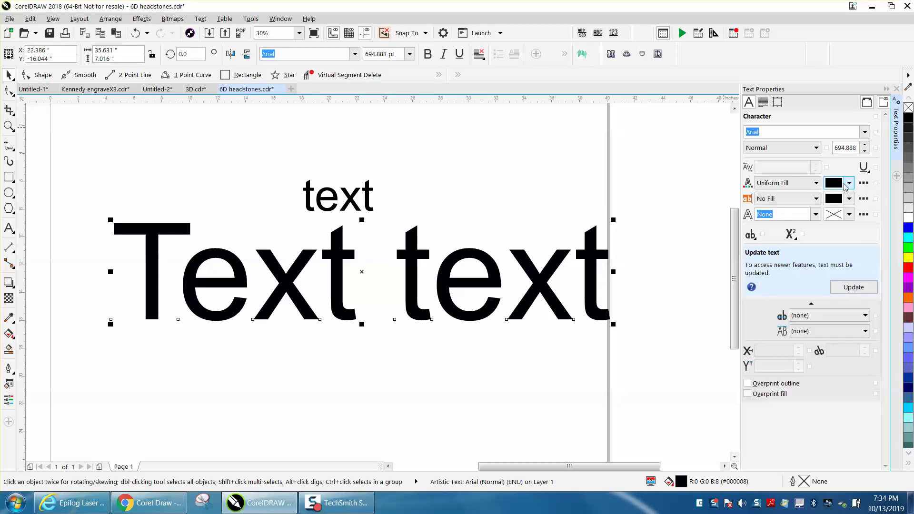
click(814, 184)
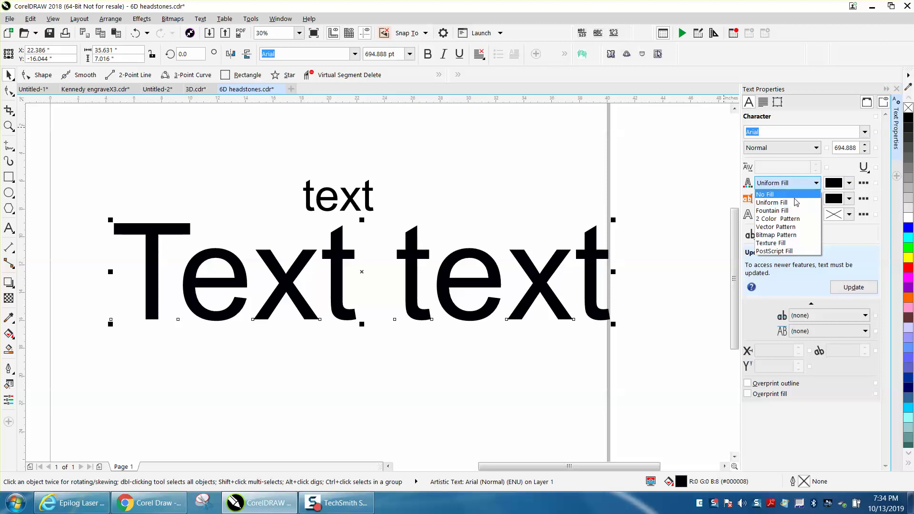
click(789, 204)
click(848, 183)
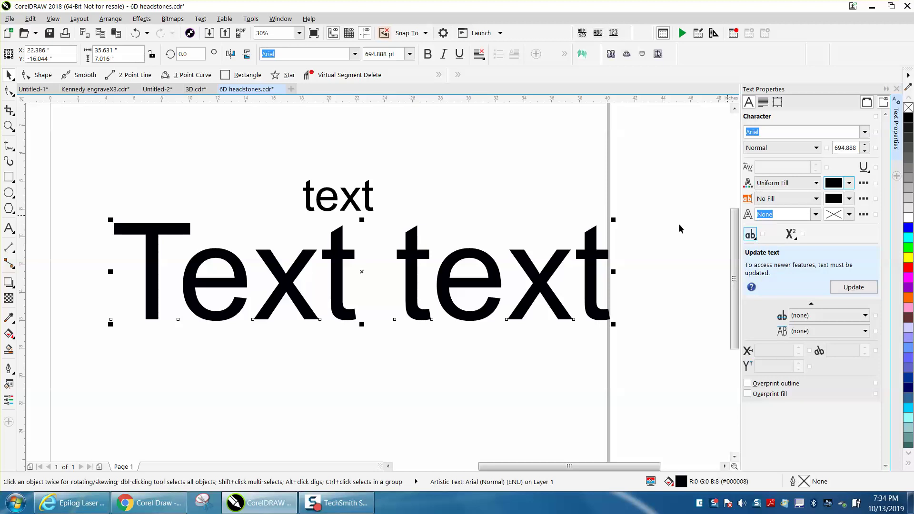
click(622, 208)
Step: Make RGB black the document default fill for artistic text and close the colour picker
click(849, 183)
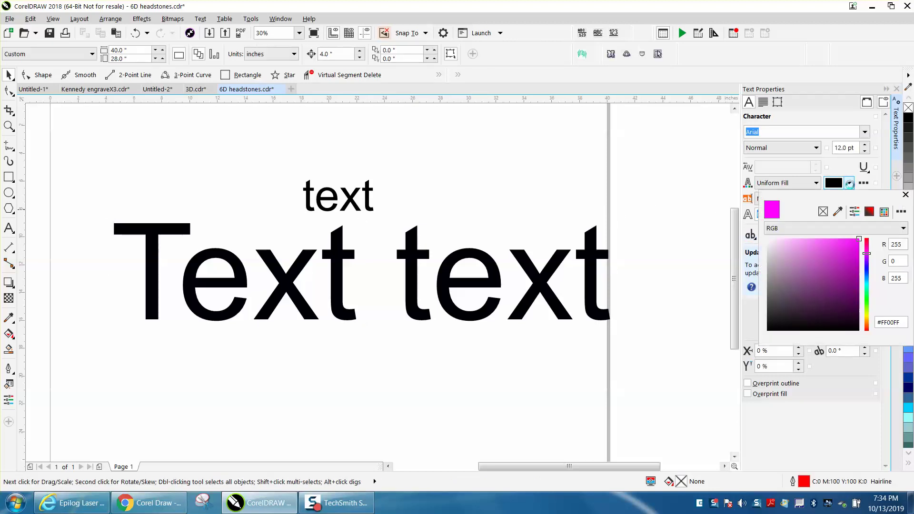
click(903, 228)
click(778, 253)
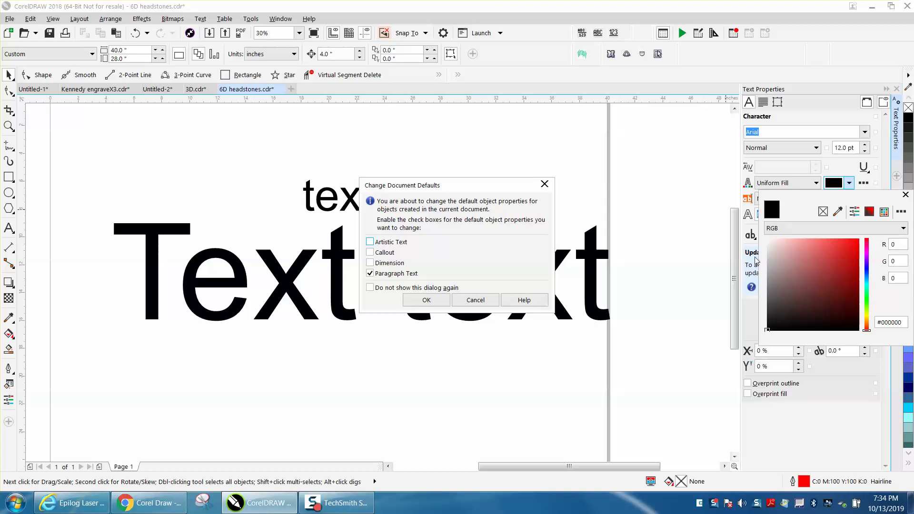
click(371, 243)
click(426, 302)
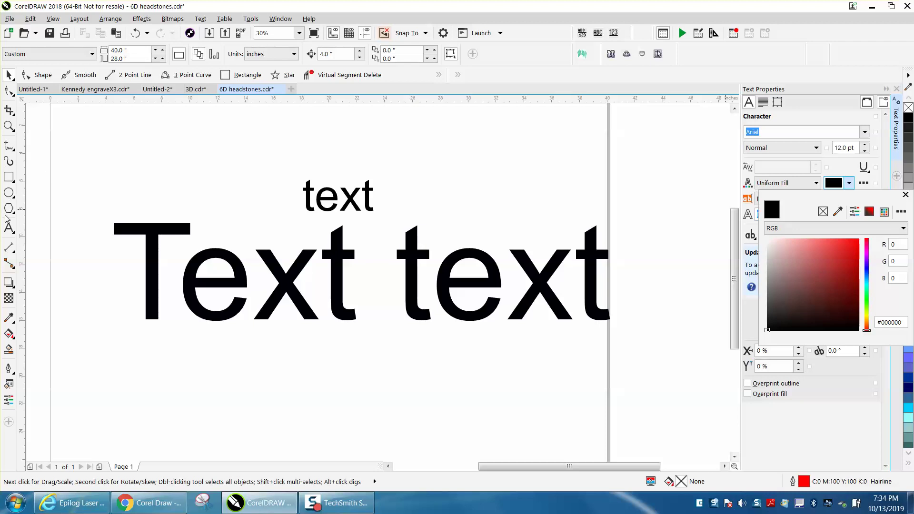
click(87, 213)
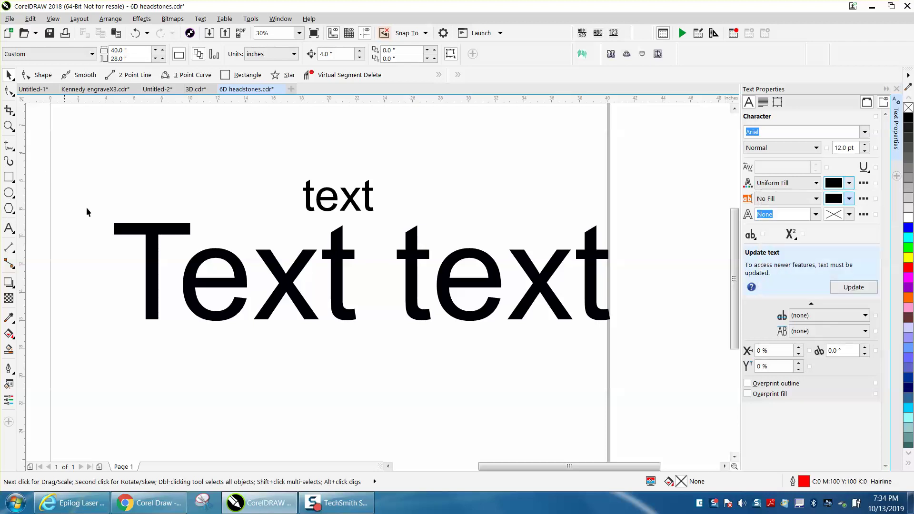
click(9, 227)
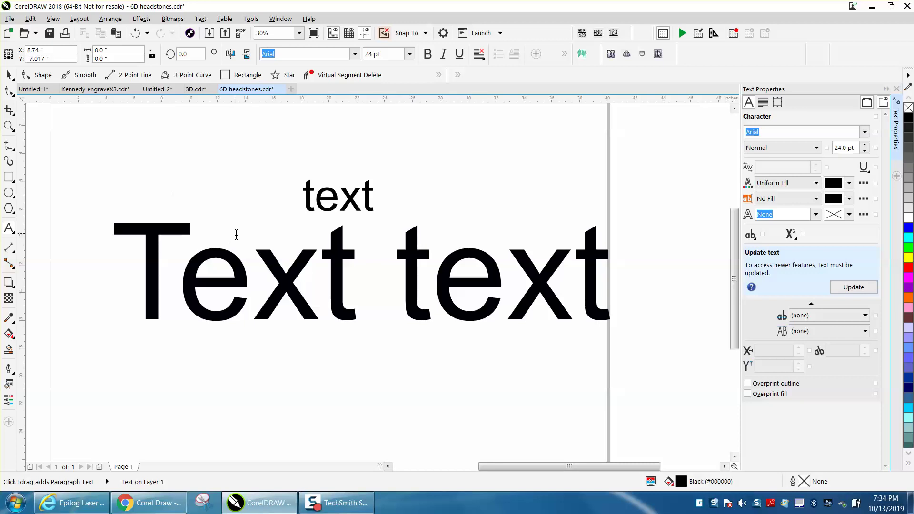
text(t)
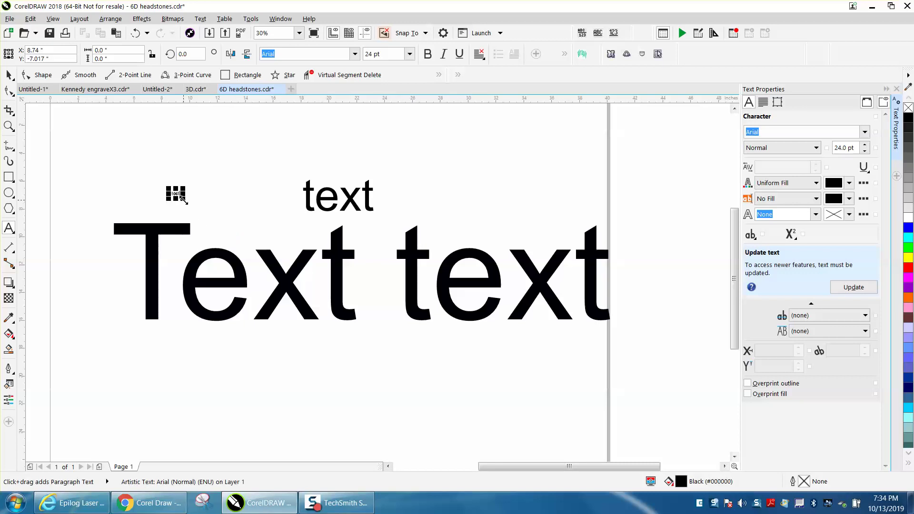
Step: Enlarge the new black word 'test' and move it above the existing text
drag(182, 197, 263, 233)
click(9, 74)
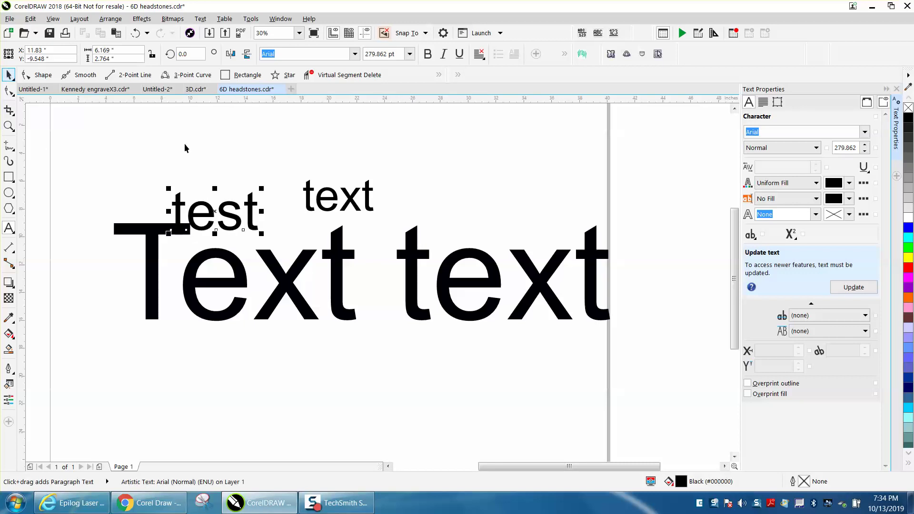
key(Escape)
drag(236, 208, 244, 166)
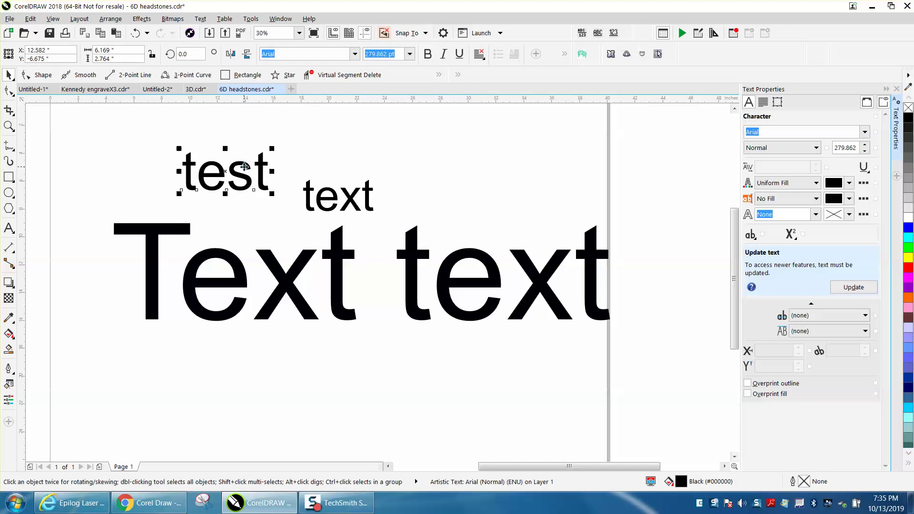
click(451, 168)
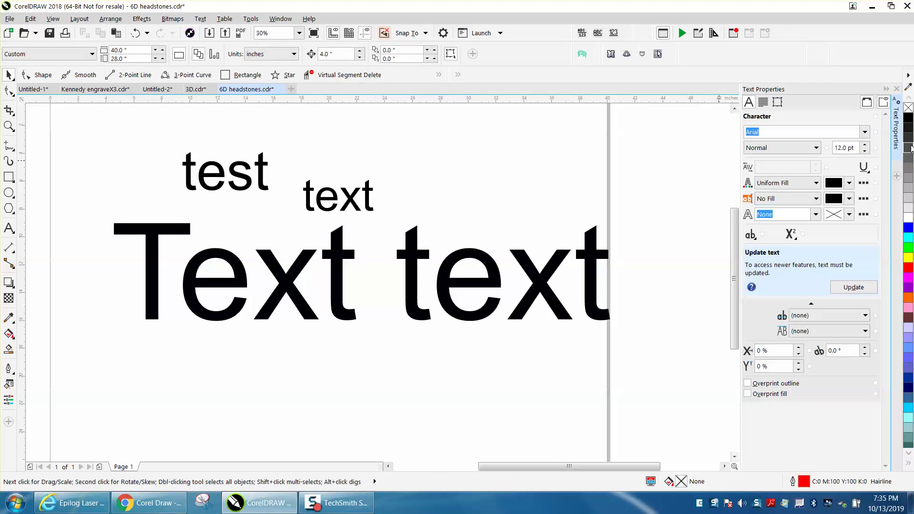
click(849, 183)
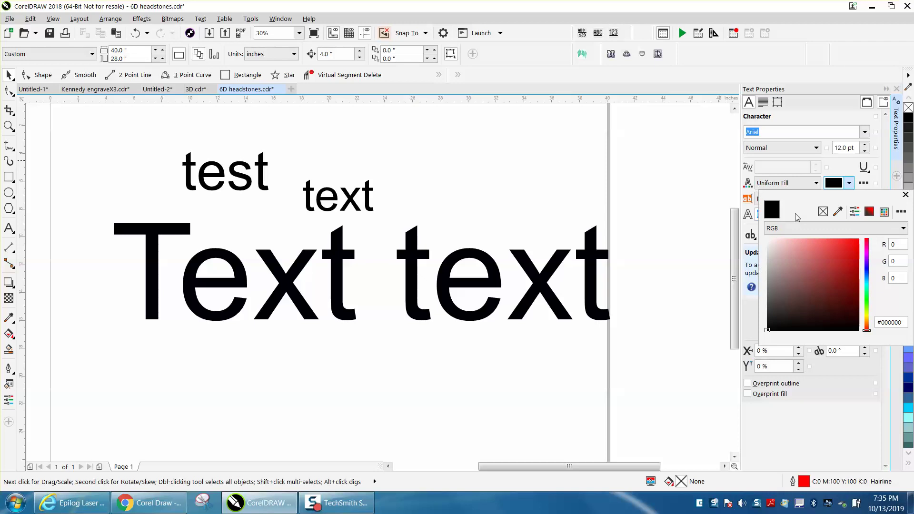
Step: Pick black from the RGB Palette as text fill and apply it to the artistic text defaults
click(620, 178)
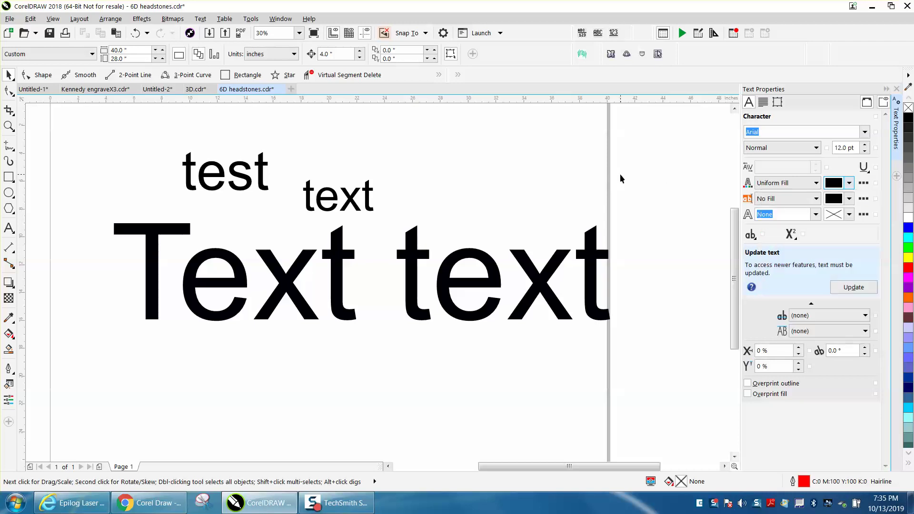
click(863, 184)
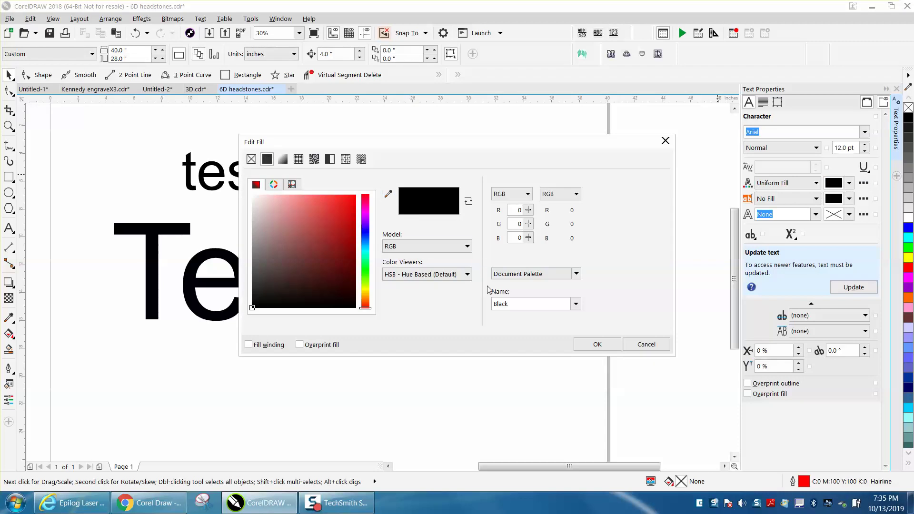
click(576, 274)
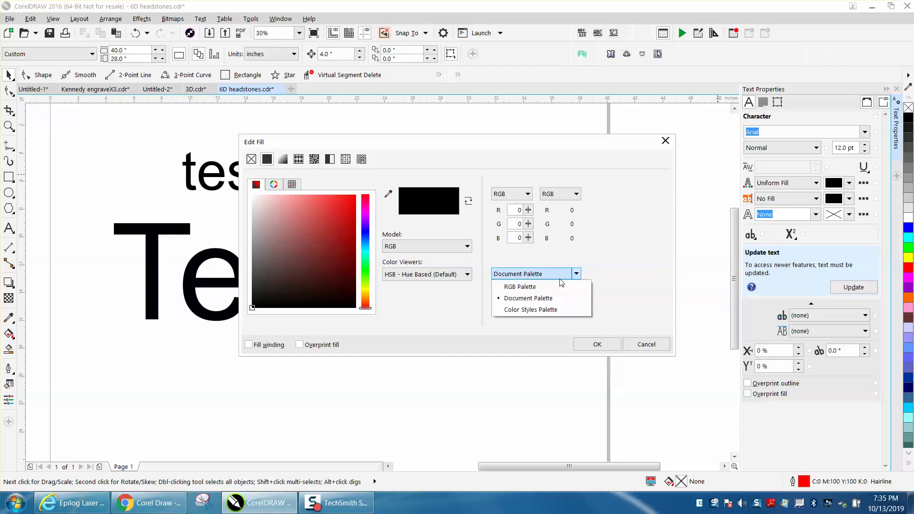
click(527, 286)
click(595, 344)
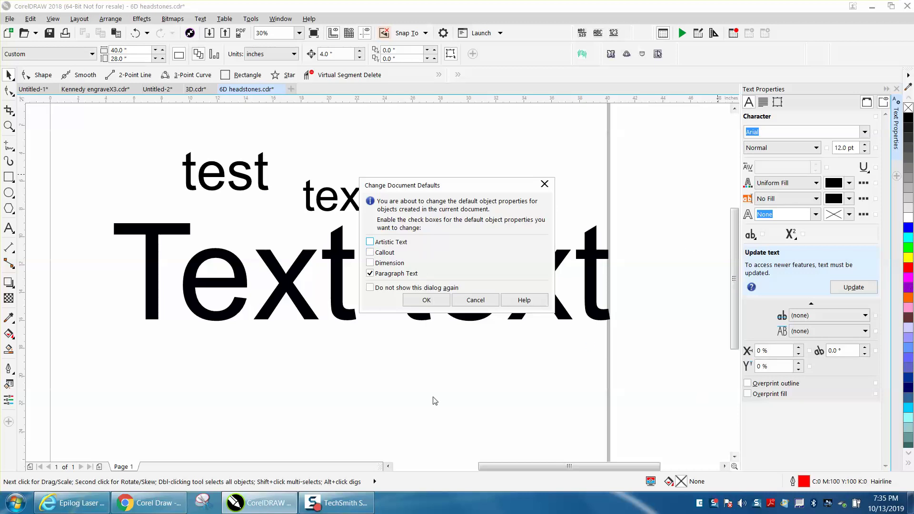
click(369, 242)
click(425, 300)
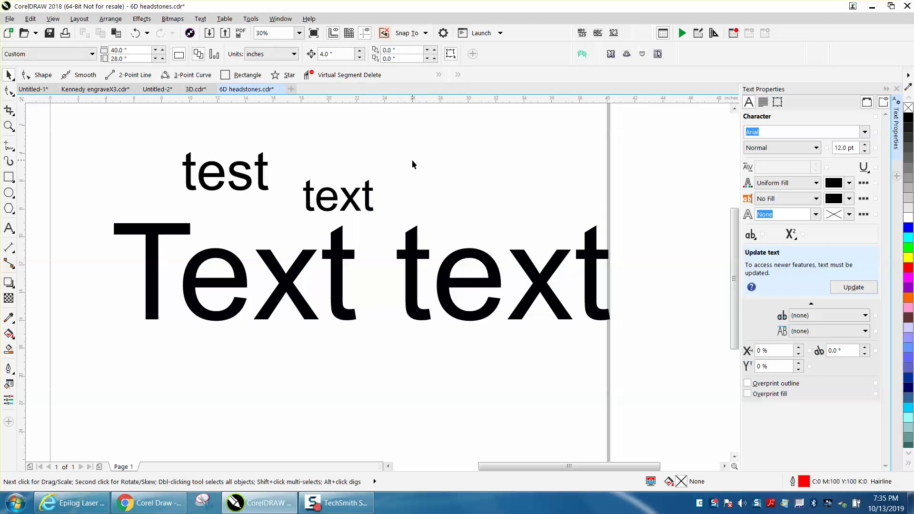
Step: Save the current settings as default and close the Text Properties panel
click(255, 22)
click(283, 57)
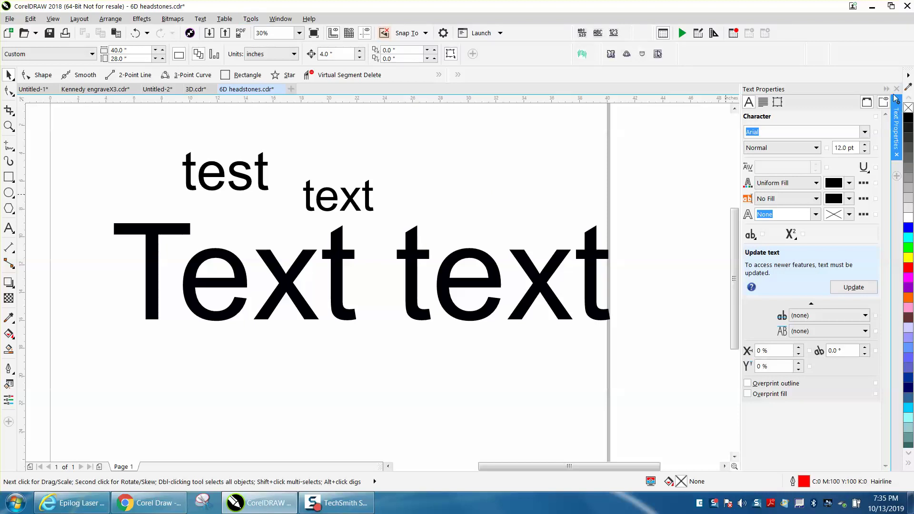
click(895, 88)
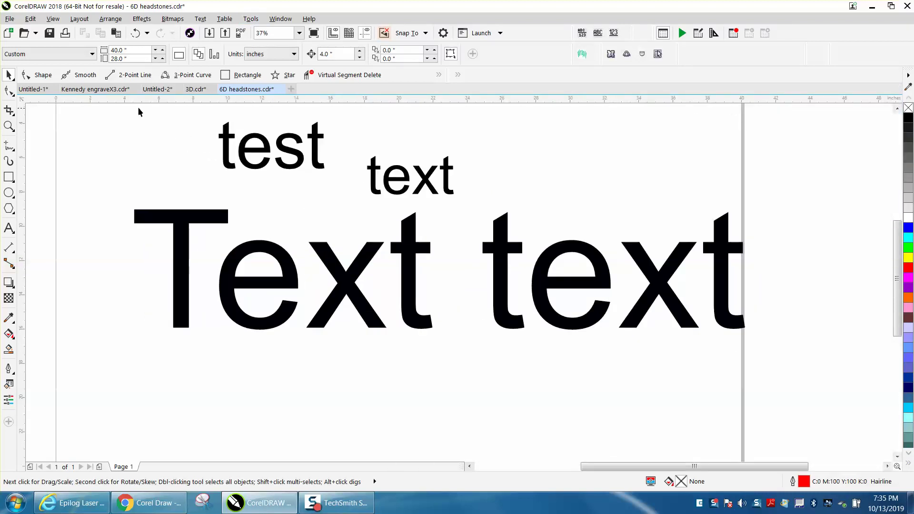
Step: Delete all three text objects and dismiss the text update notification
drag(131, 114, 780, 376)
key(Delete)
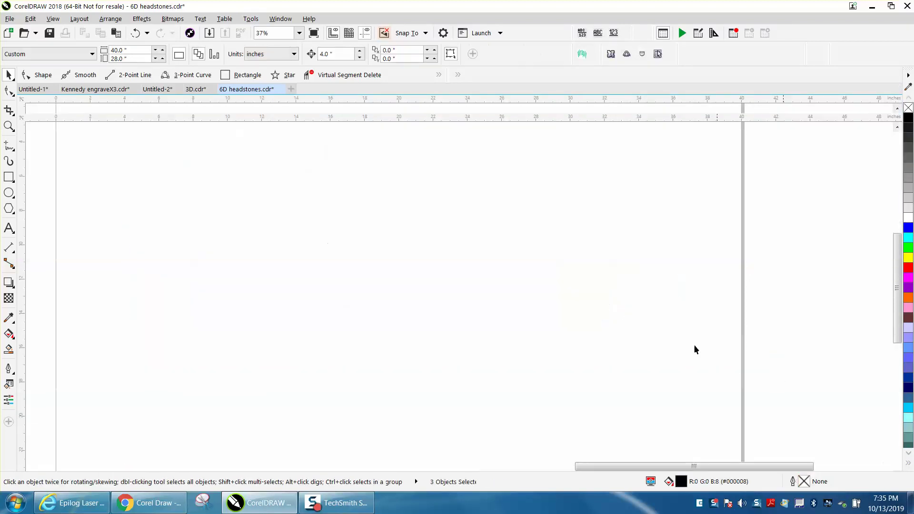
click(893, 103)
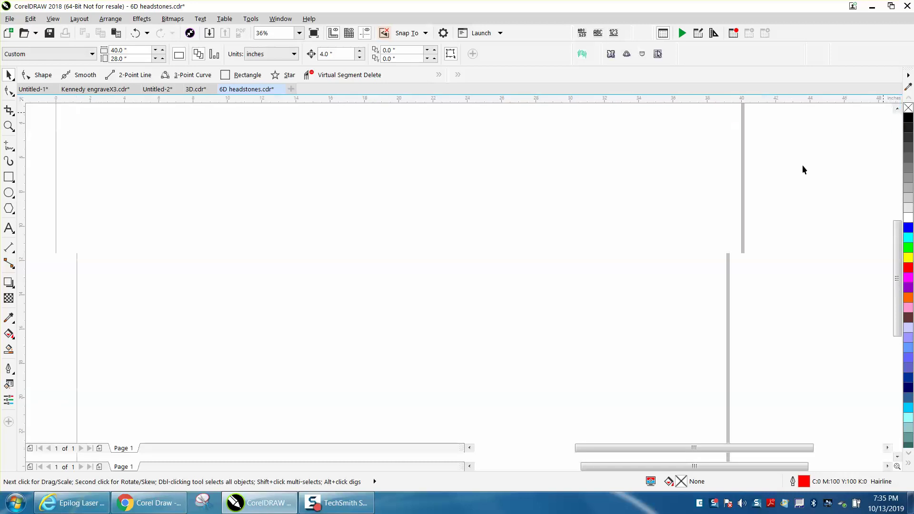
Step: Start a new large artistic text entry on the empty page, then erase it
click(9, 227)
click(322, 265)
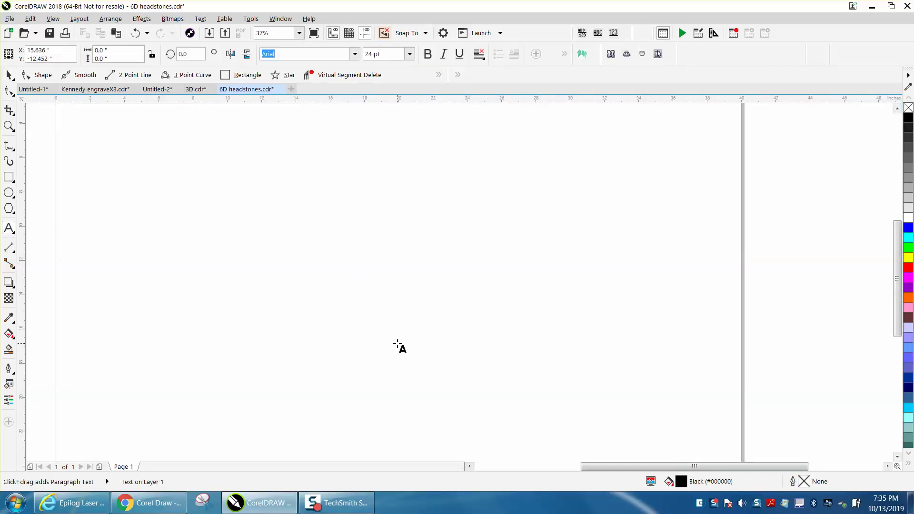
text(tst)
drag(333, 267, 323, 266)
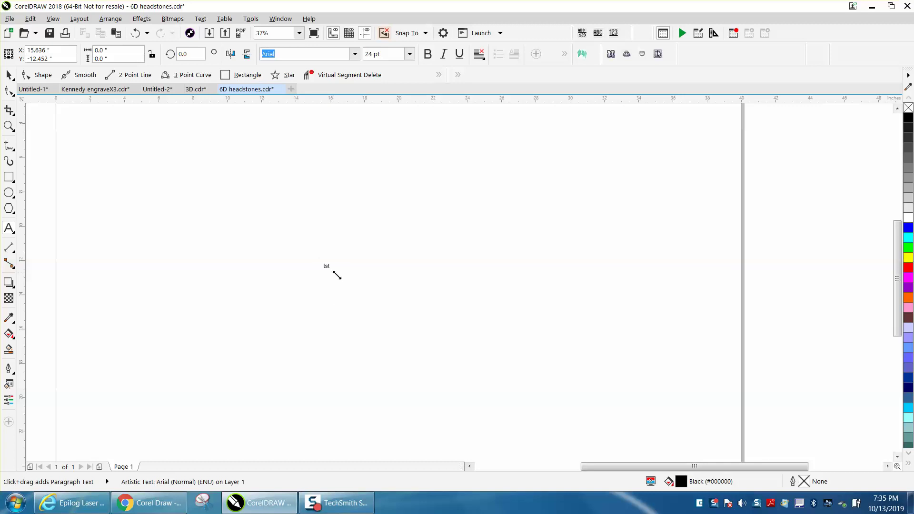
text(tst)
key(BackSpace)
key(BackSpace)
key(BackSpace)
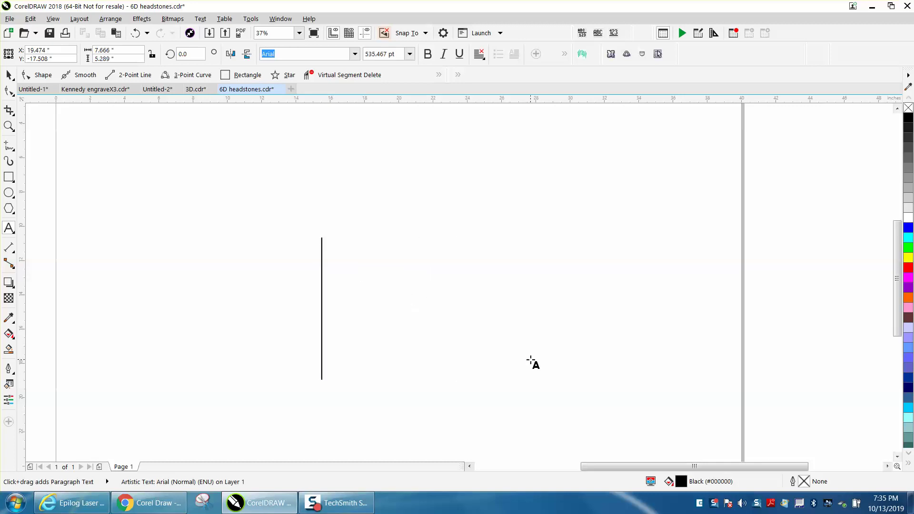